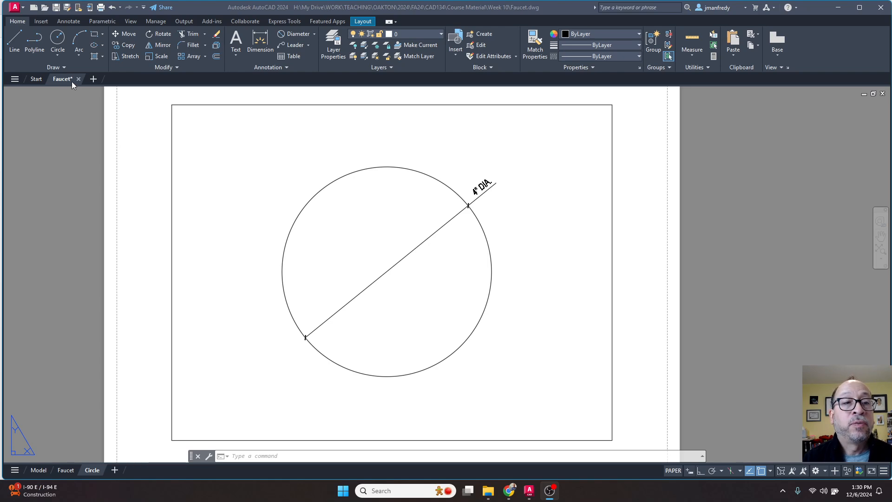
pyautogui.click(151, 371)
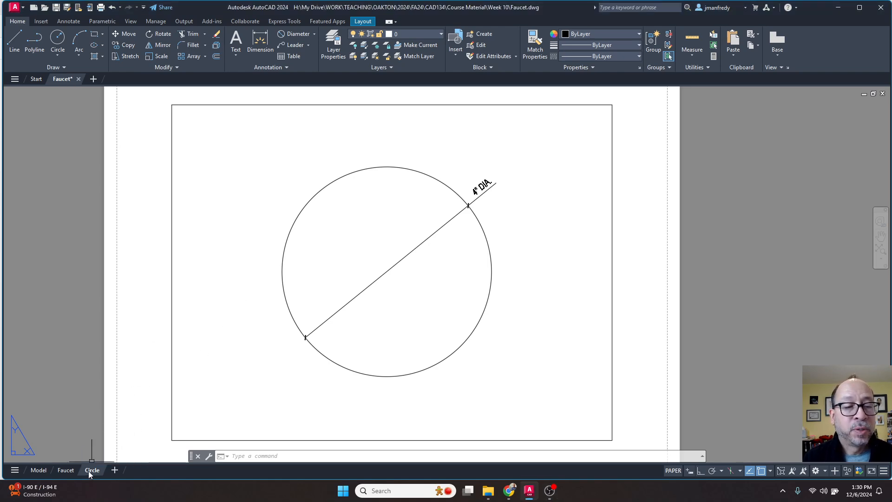
pyautogui.click(92, 470)
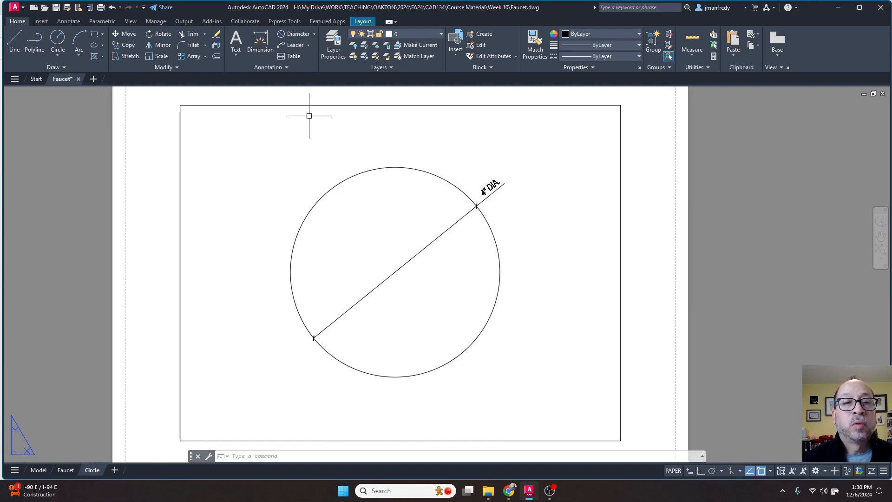
pyautogui.click(308, 46)
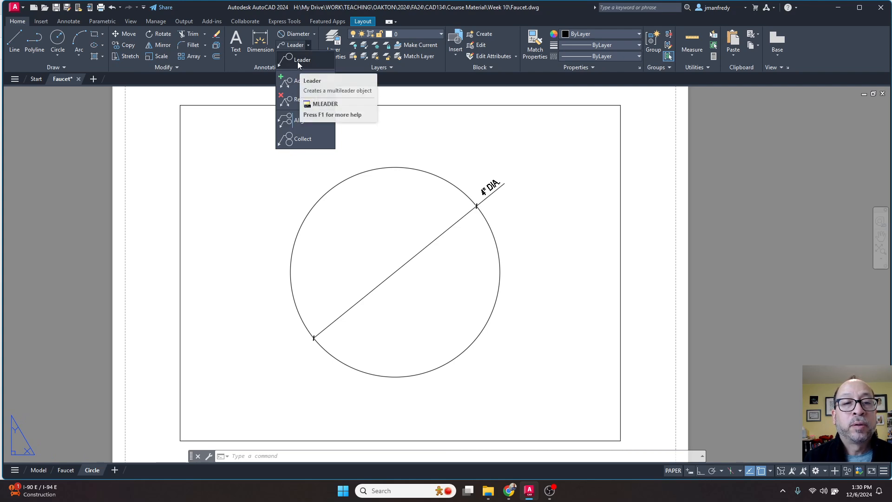
pyautogui.click(255, 73)
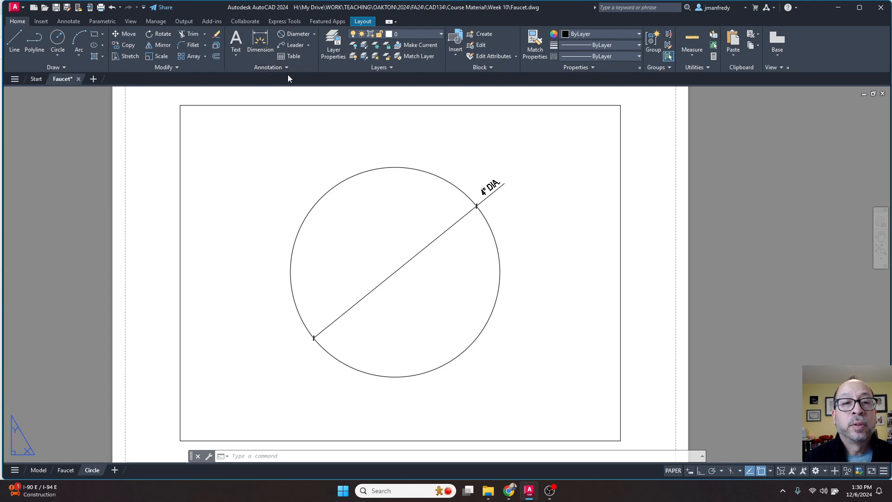
# Create a new annotative multileader style named LABEL, starting from the Standard style.
pyautogui.click(286, 67)
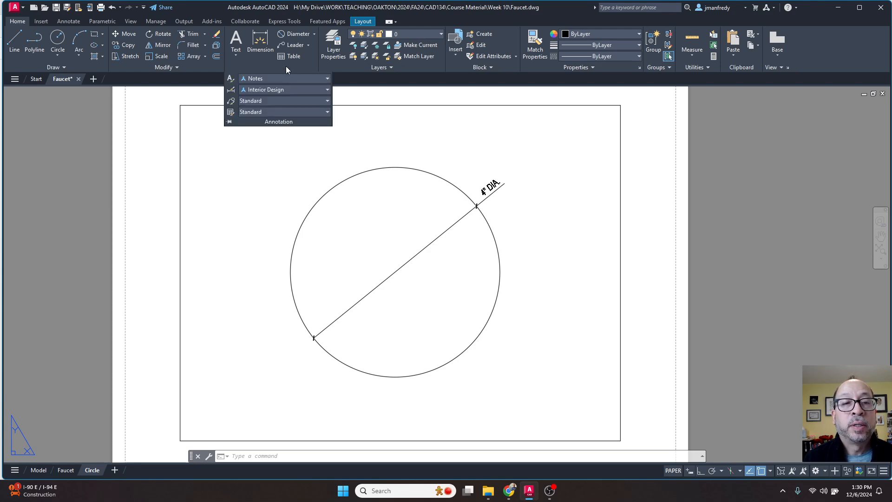
pyautogui.click(232, 100)
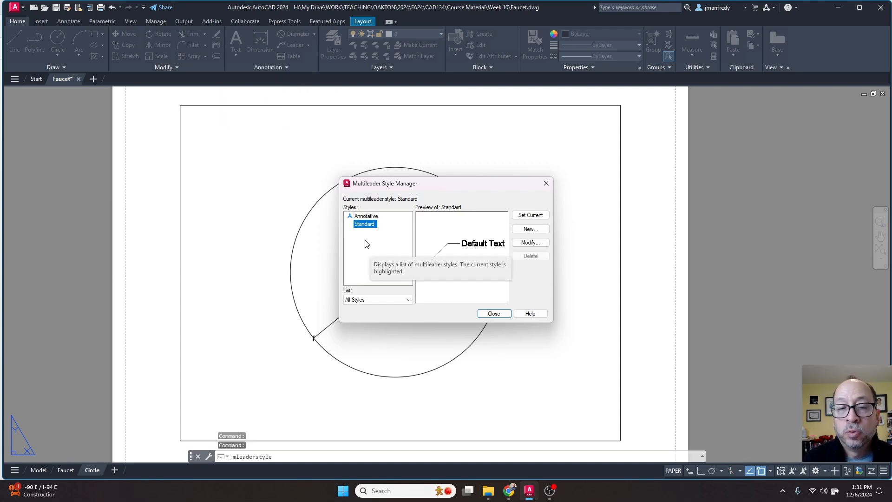
pyautogui.click(527, 230)
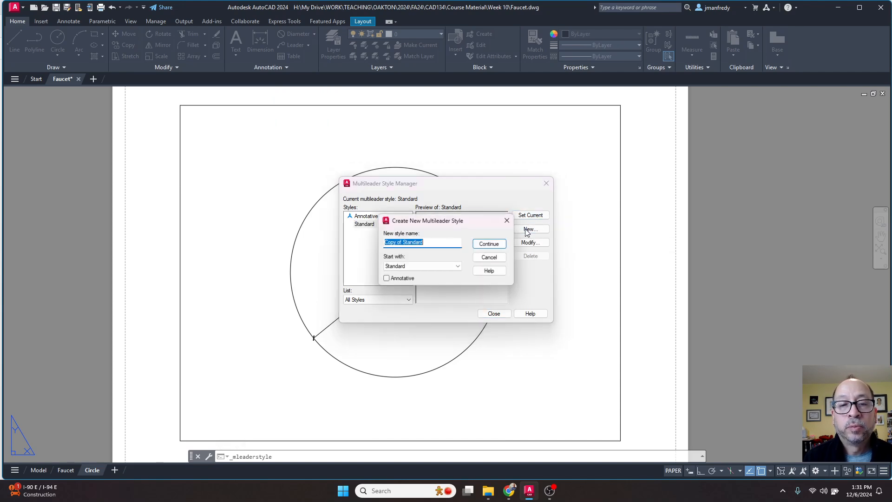
pyautogui.write('LABEL')
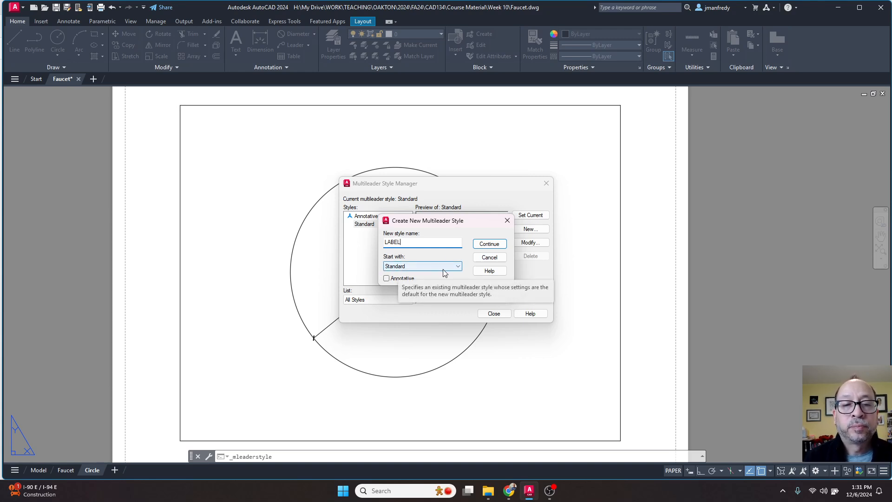
pyautogui.click(397, 279)
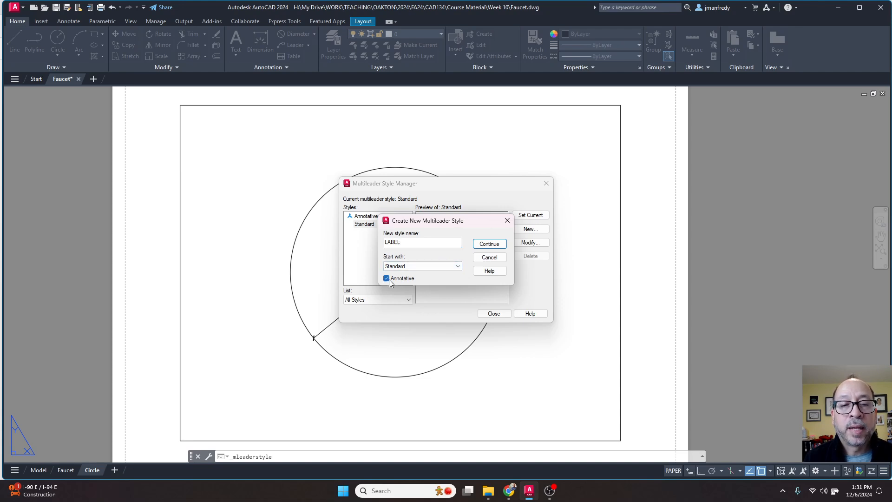
pyautogui.click(489, 244)
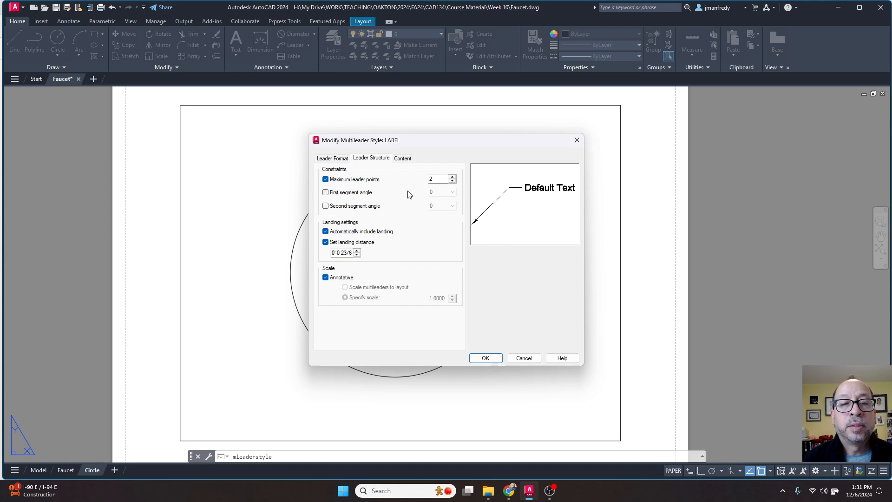
# Set the LABEL style's leader color, linetype and lineweight to ByLayer, and its arrowhead size to 1/4".
pyautogui.click(342, 160)
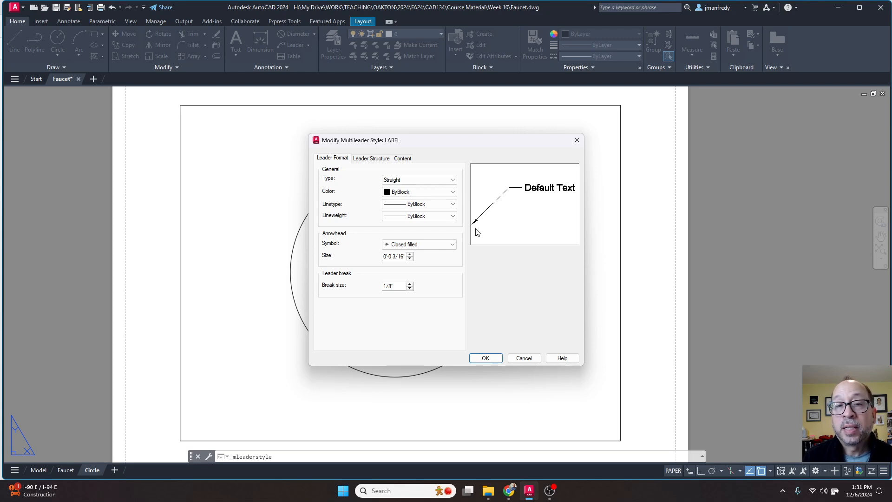
pyautogui.click(452, 181)
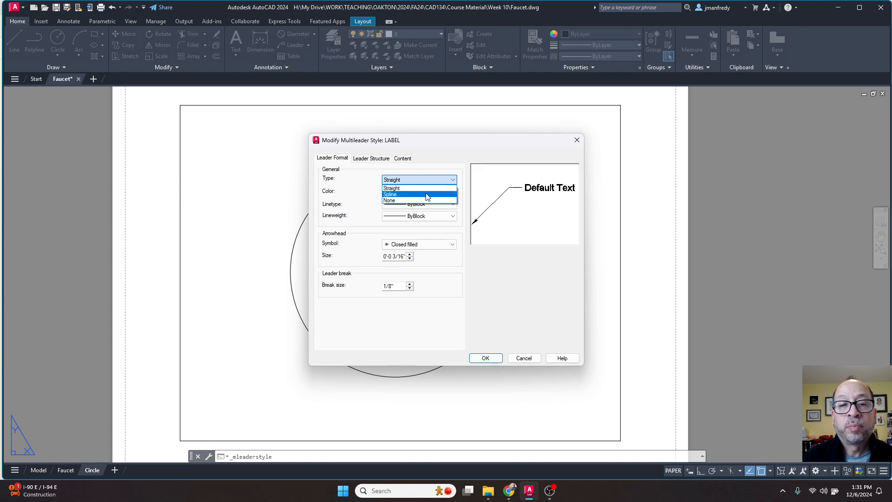
pyautogui.click(433, 180)
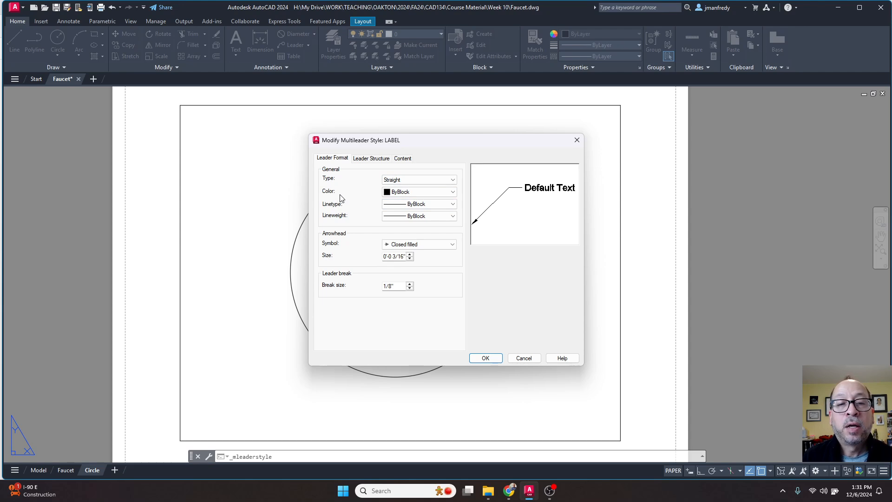
pyautogui.click(407, 194)
pyautogui.click(408, 199)
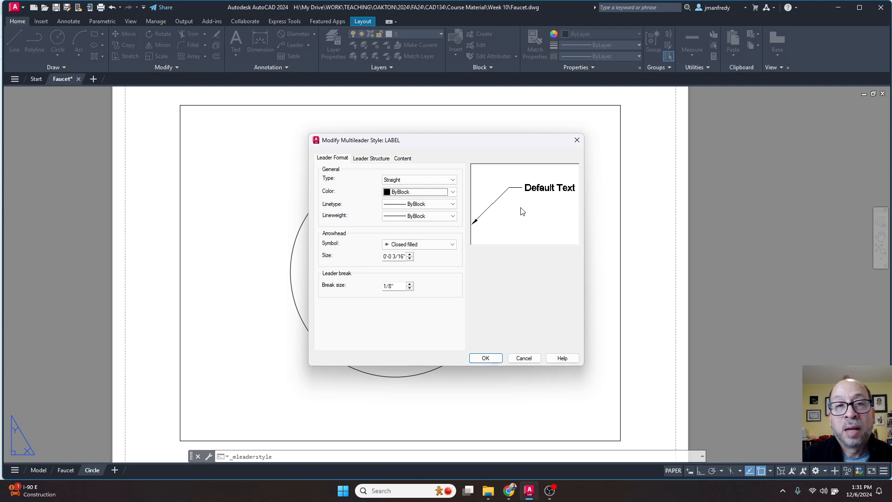
pyautogui.click(444, 192)
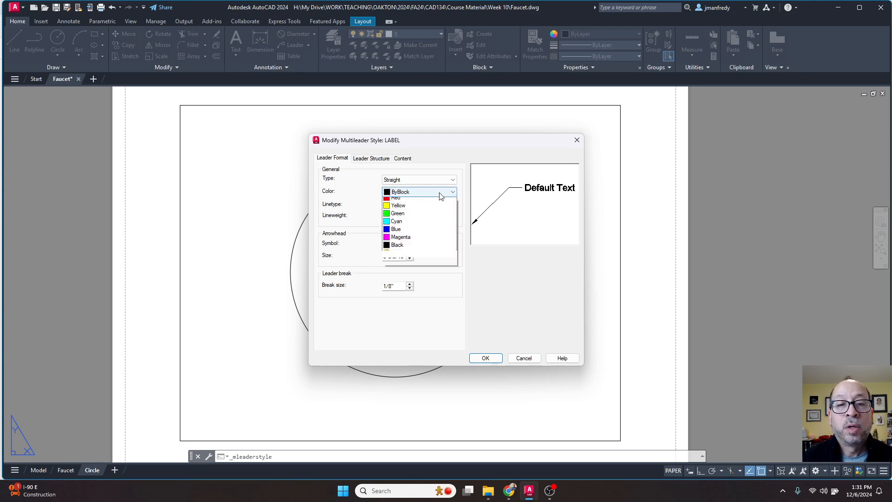
pyautogui.click(429, 200)
pyautogui.click(434, 207)
pyautogui.click(418, 213)
pyautogui.click(441, 216)
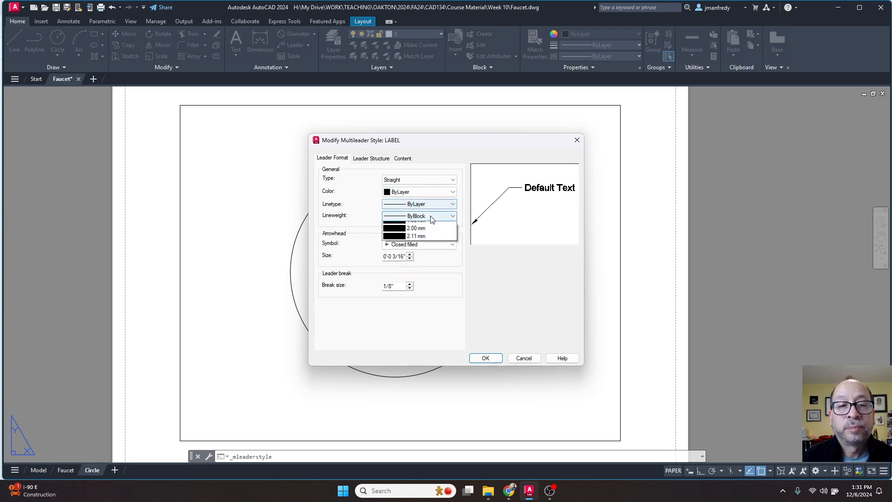
pyautogui.click(420, 224)
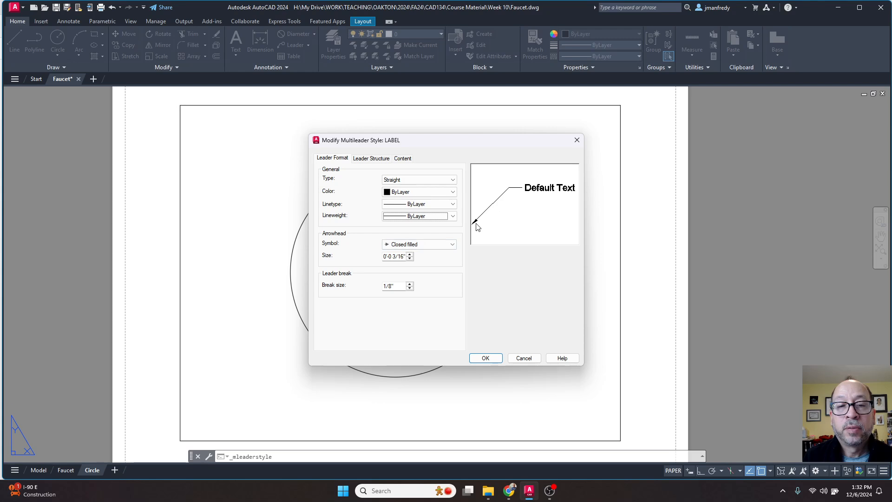
pyautogui.click(409, 255)
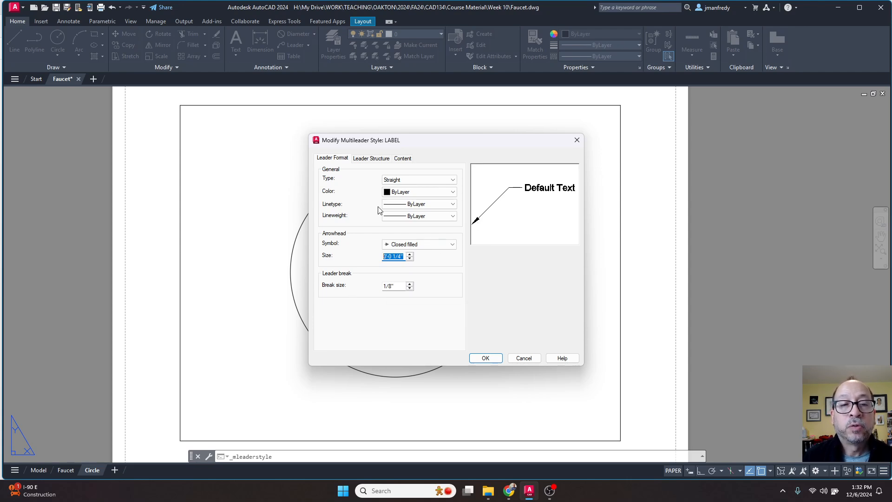
# Set the LABEL style's leader landing distance to 1/4", keeping the maximum leader points at 2.
pyautogui.click(369, 158)
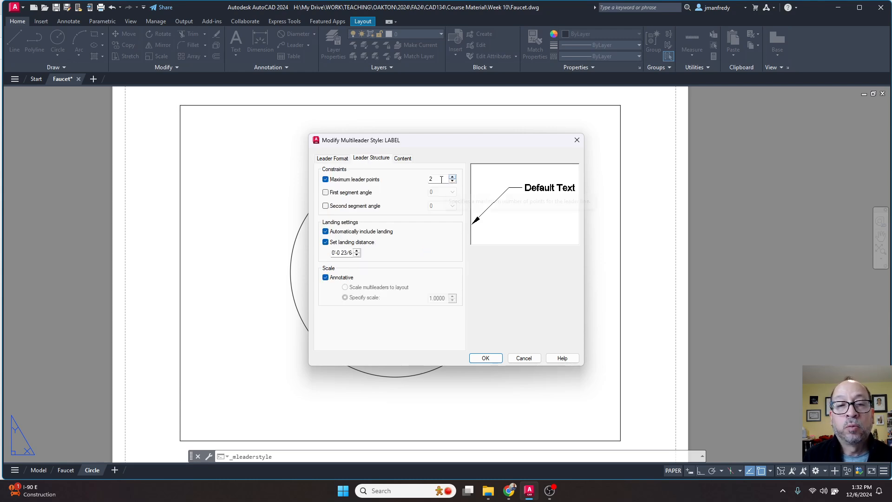
pyautogui.moveTo(440, 179); pyautogui.dragTo(414, 180)
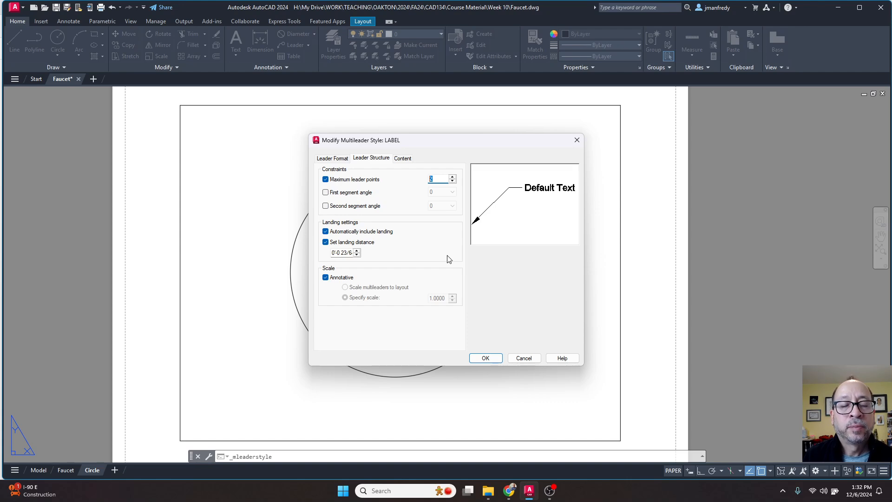
pyautogui.click(349, 253)
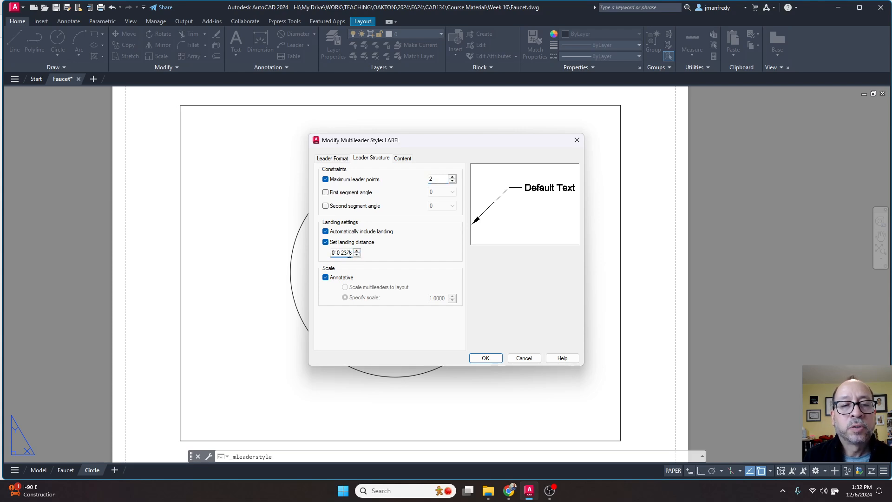
pyautogui.doubleClick(349, 254)
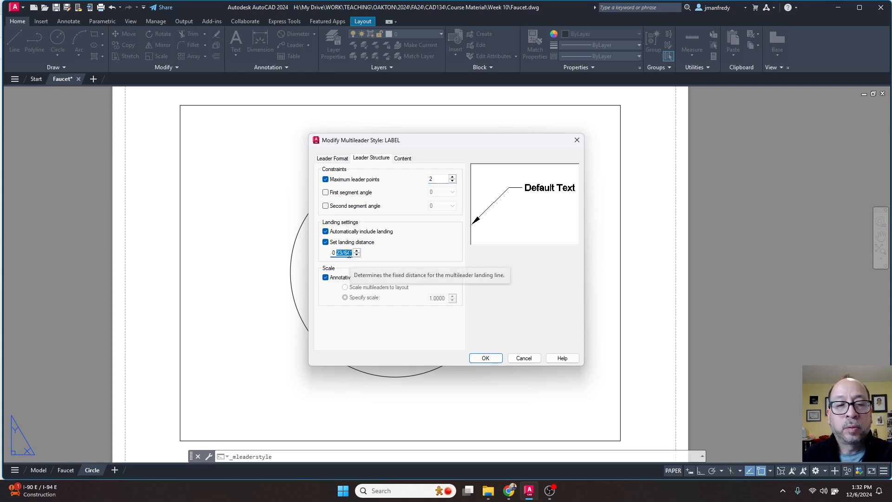
pyautogui.press('BackSpace')
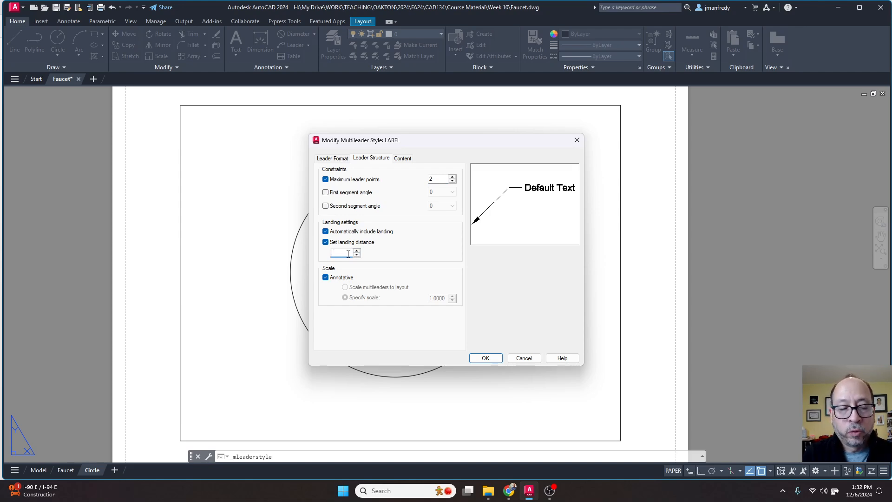
pyautogui.write('1/4"')
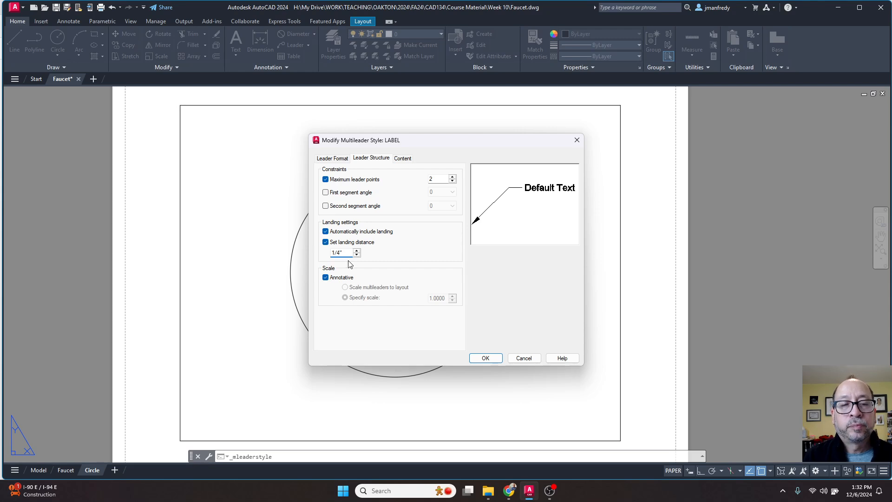
# Set the LABEL style's content text color to ByLayer and its text style to Notes.
pyautogui.click(402, 160)
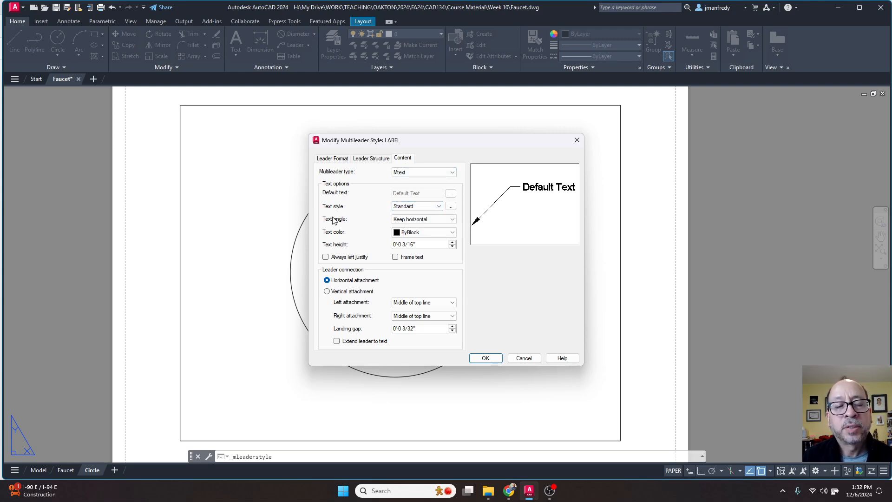
pyautogui.click(449, 208)
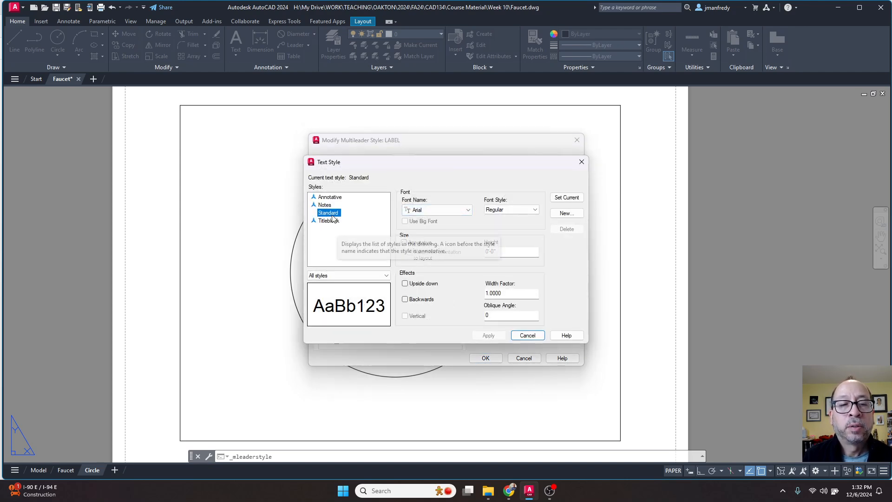
pyautogui.click(324, 204)
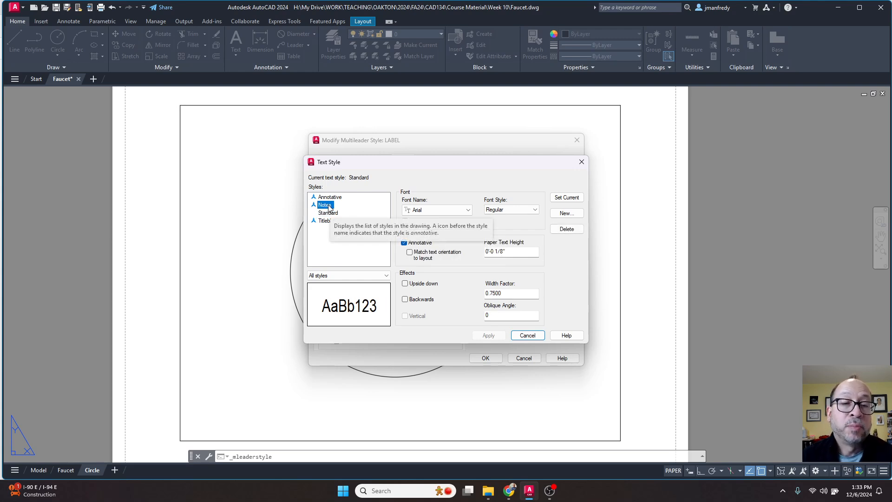
pyautogui.click(525, 336)
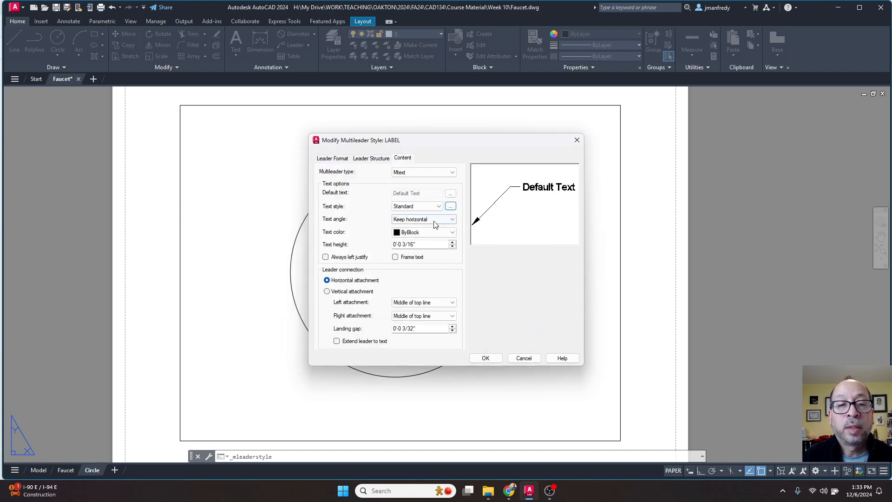
pyautogui.click(429, 232)
pyautogui.click(425, 244)
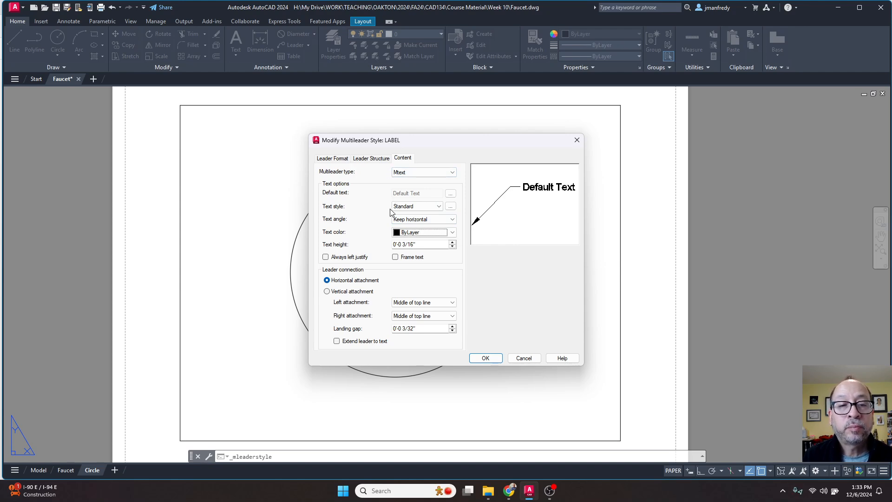
pyautogui.click(425, 206)
pyautogui.click(409, 223)
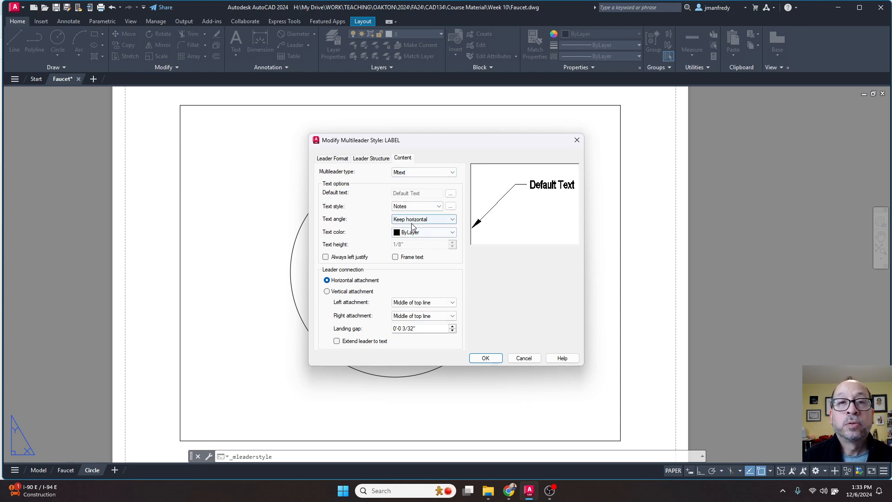
# Save the LABEL style's settings and make it the current multileader style.
pyautogui.click(380, 160)
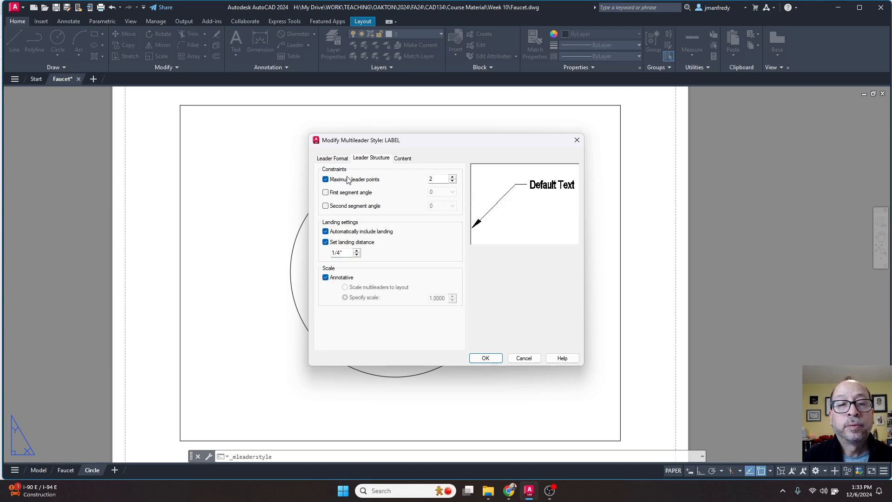
pyautogui.click(341, 158)
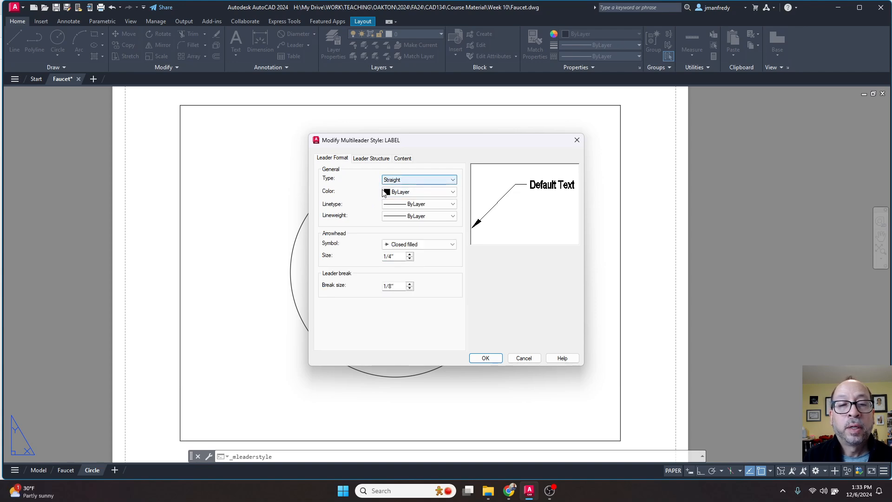
pyautogui.click(485, 357)
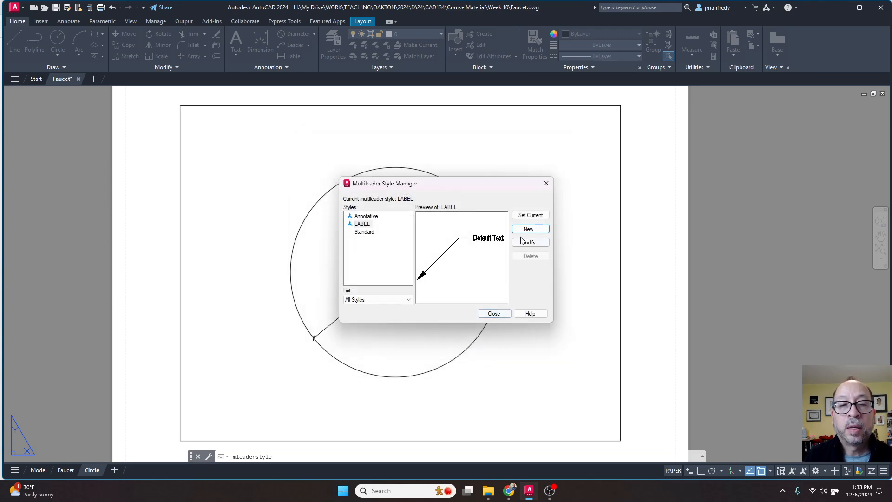
pyautogui.click(530, 215)
pyautogui.click(494, 313)
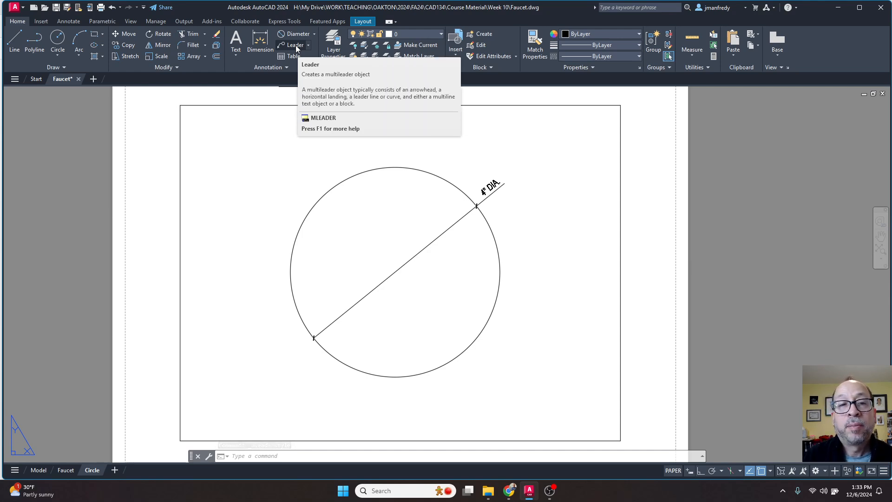
# Turn off the Endpoint, Midpoint, Center, Quadrant, Intersection and Perpendicular running object snaps.
pyautogui.click(286, 68)
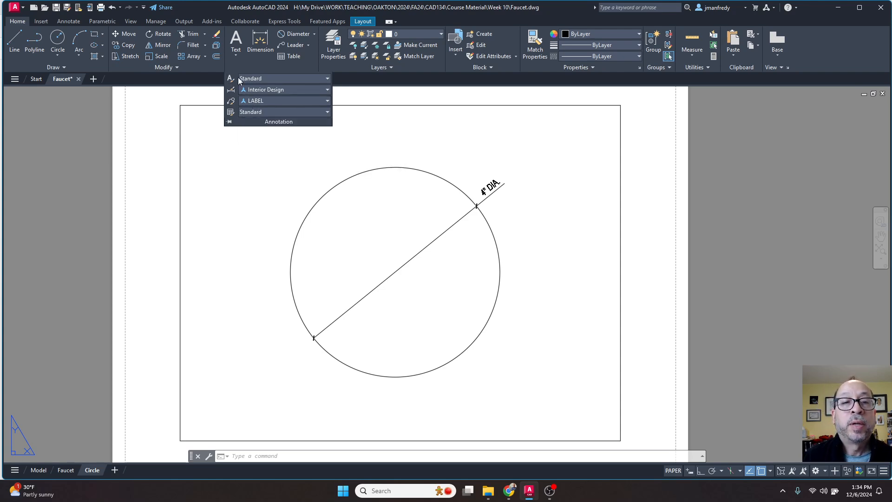
pyautogui.click(296, 45)
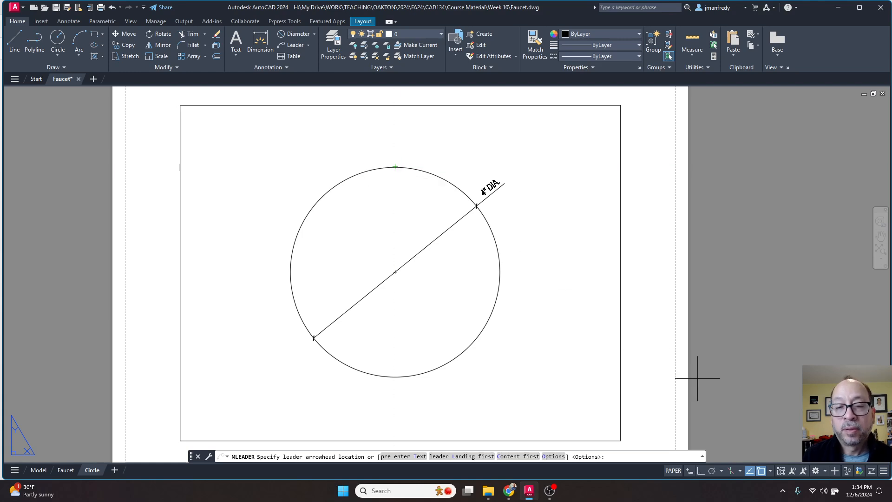
pyautogui.click(771, 471)
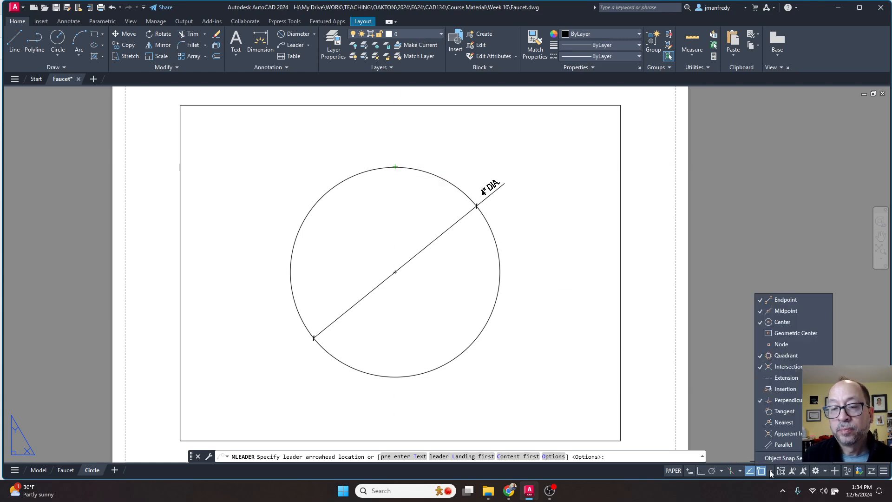
pyautogui.click(759, 300)
pyautogui.click(760, 311)
pyautogui.click(760, 322)
pyautogui.click(762, 355)
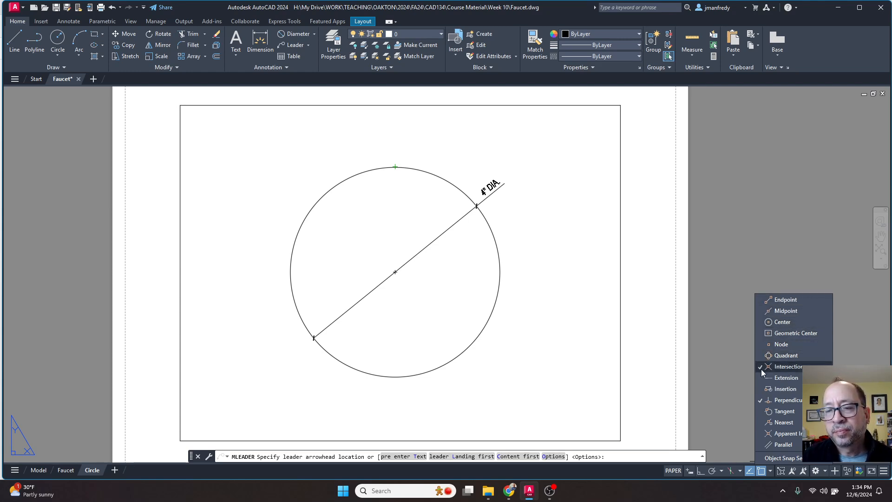
pyautogui.click(762, 367)
pyautogui.click(759, 400)
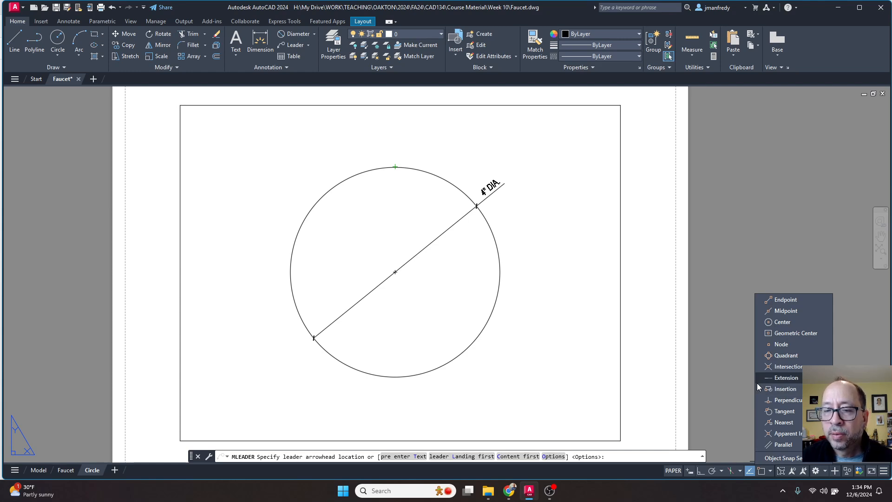
# Turn on Nearest as the only running object snap.
pyautogui.click(762, 422)
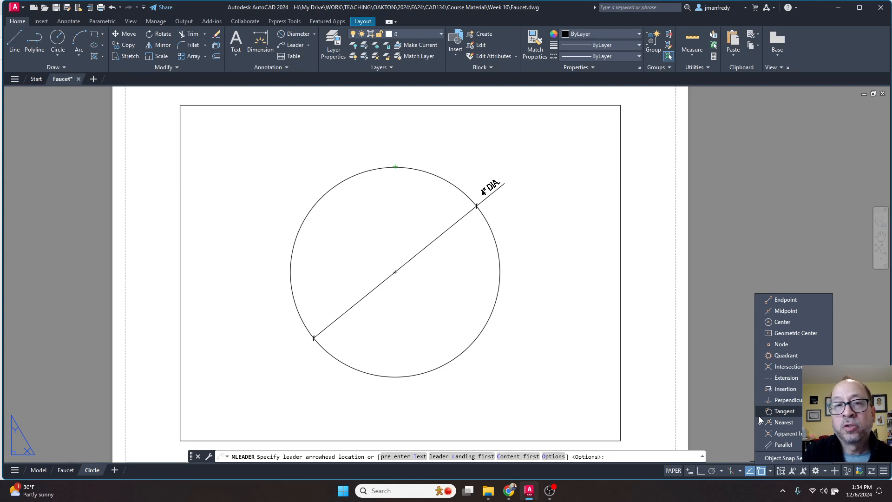
pyautogui.click(772, 422)
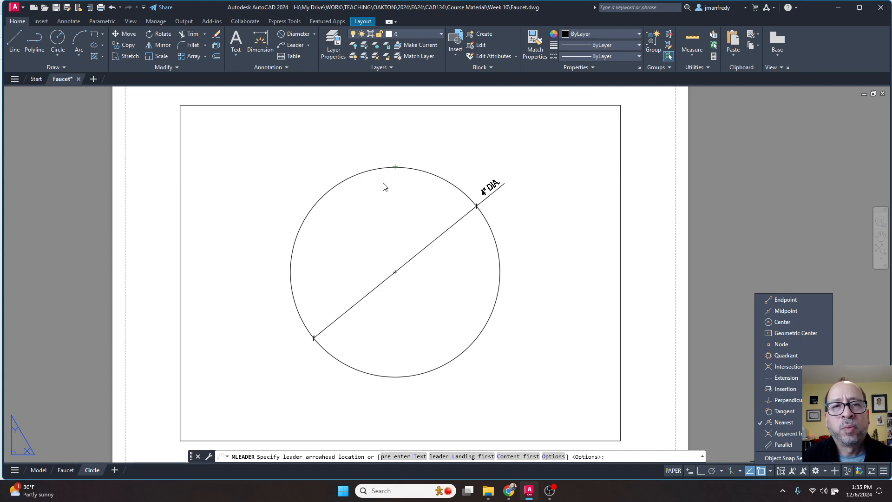
pyautogui.click(793, 425)
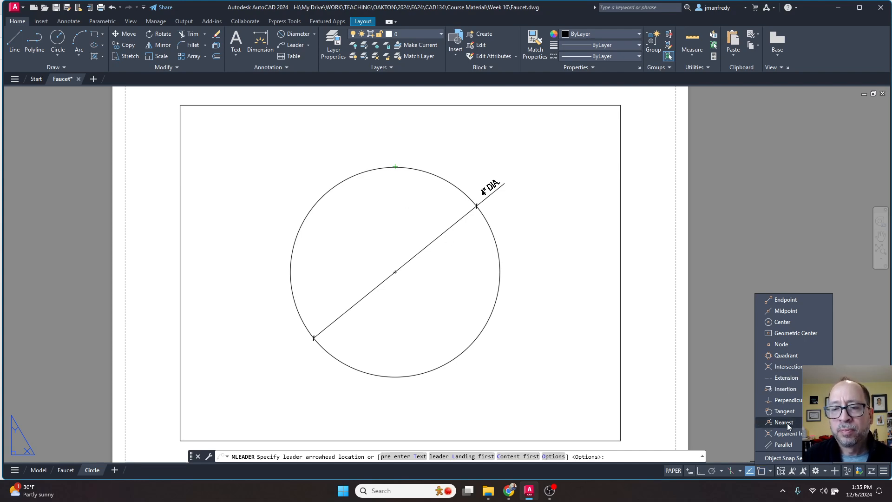
pyautogui.click(788, 424)
pyautogui.click(741, 398)
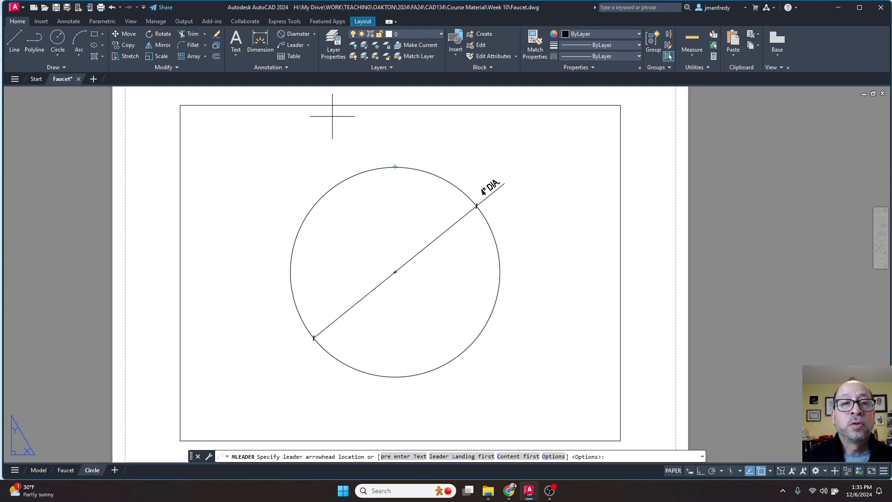
# Place a multileader with its arrowhead on the circle's upper-left edge, its landing inside the circle, and the text CIRCLE.
pyautogui.click(298, 47)
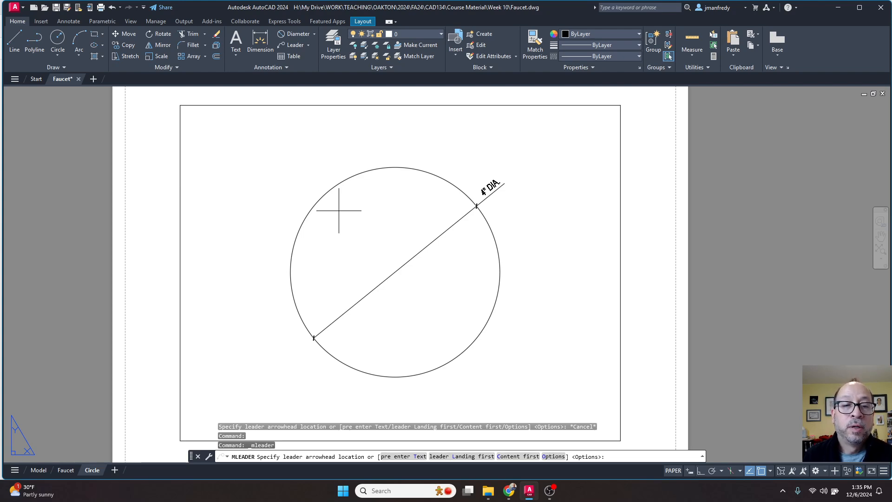
pyautogui.click(354, 176)
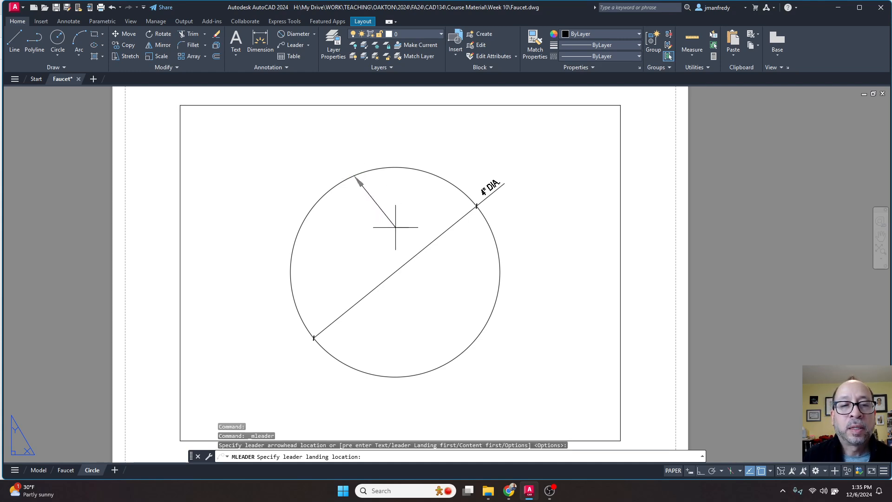
pyautogui.click(398, 250)
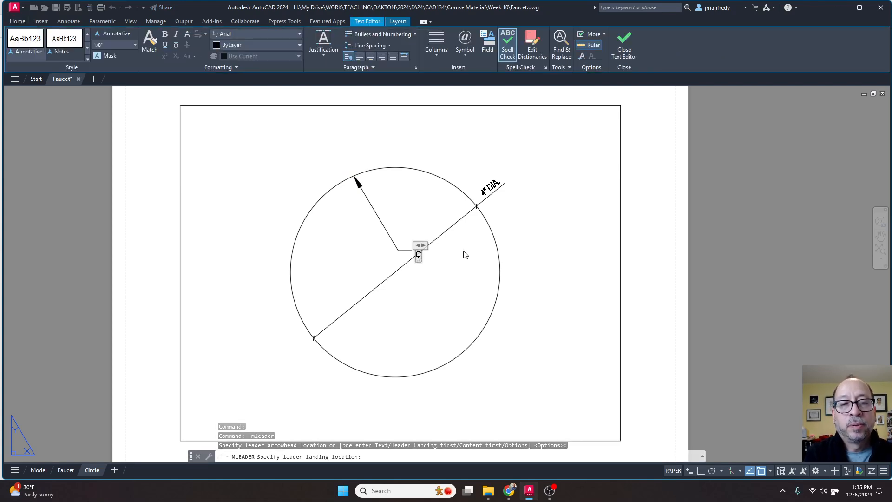
pyautogui.press('BackSpace')
pyautogui.write('CIRCLE')
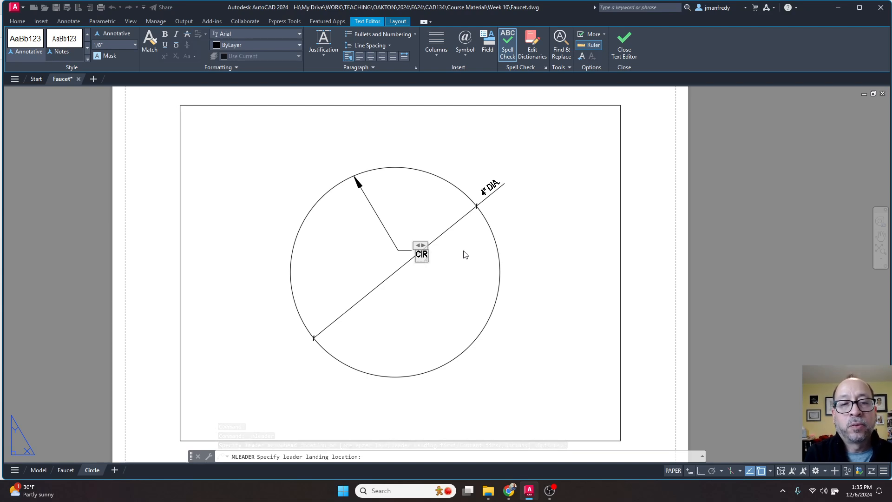
pyautogui.click(446, 224)
pyautogui.press('Escape')
pyautogui.press('Escape')
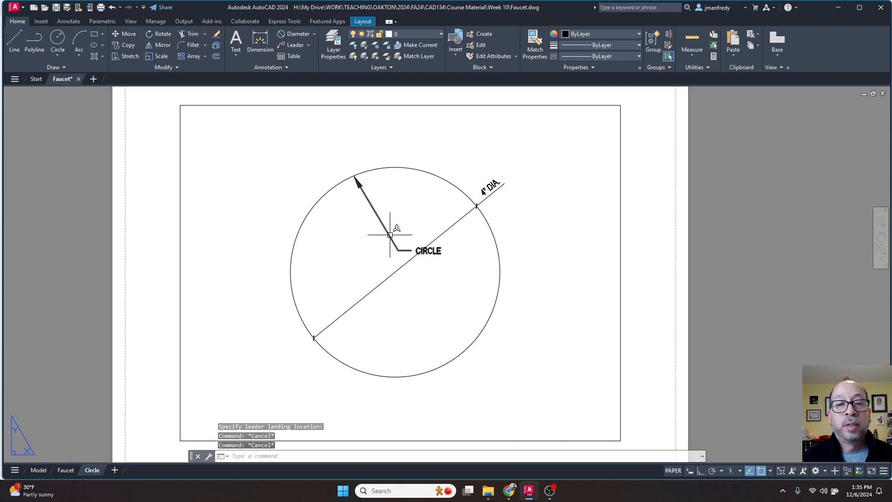
# Move the CIRCLE label outside the circle's right edge and lengthen its horizontal landing.
pyautogui.click(391, 235)
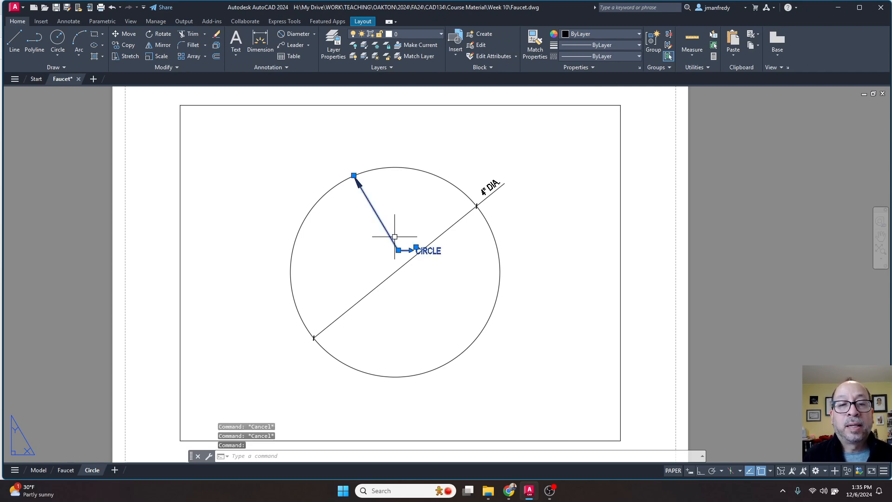
pyautogui.click(415, 247)
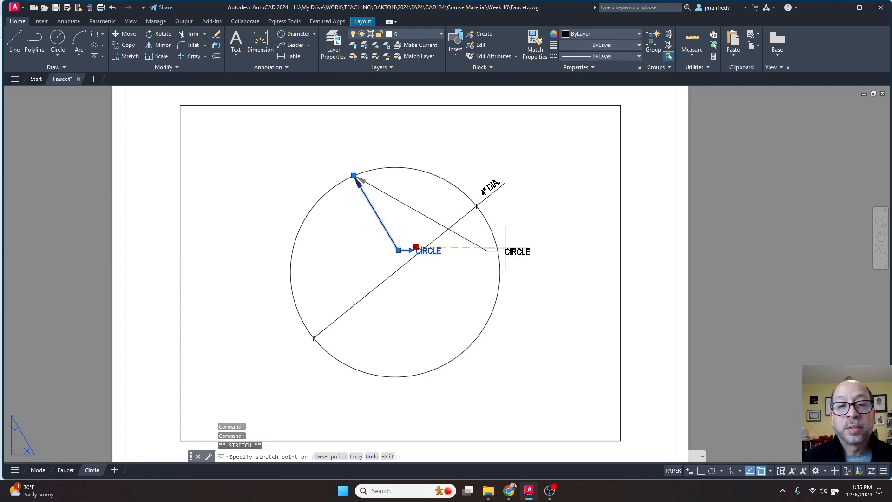
pyautogui.click(528, 279)
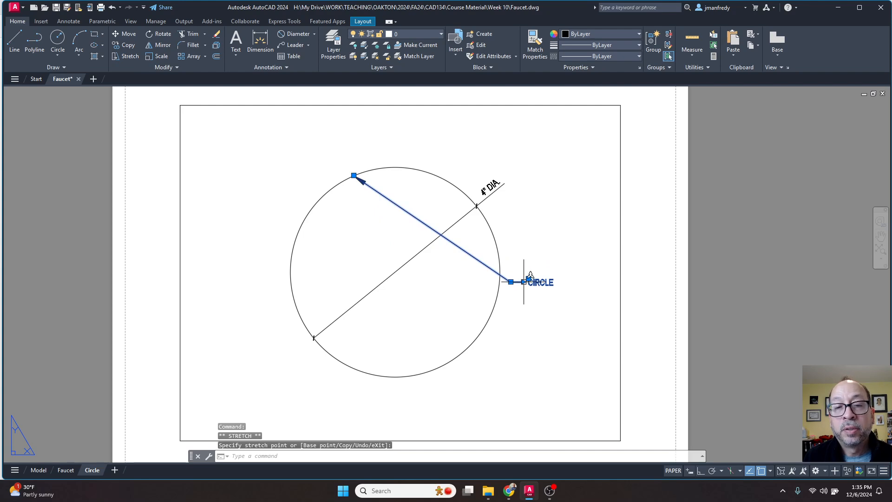
pyautogui.click(529, 279)
pyautogui.click(552, 279)
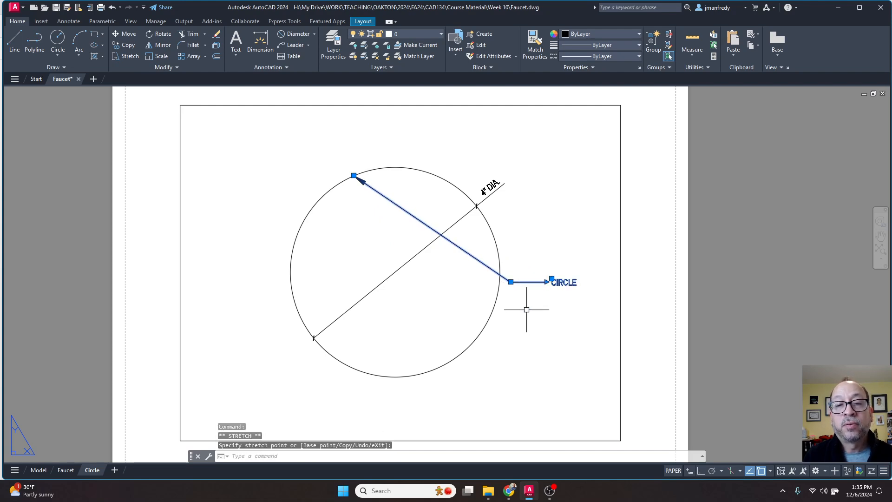
pyautogui.press('Escape')
pyautogui.press('Escape')
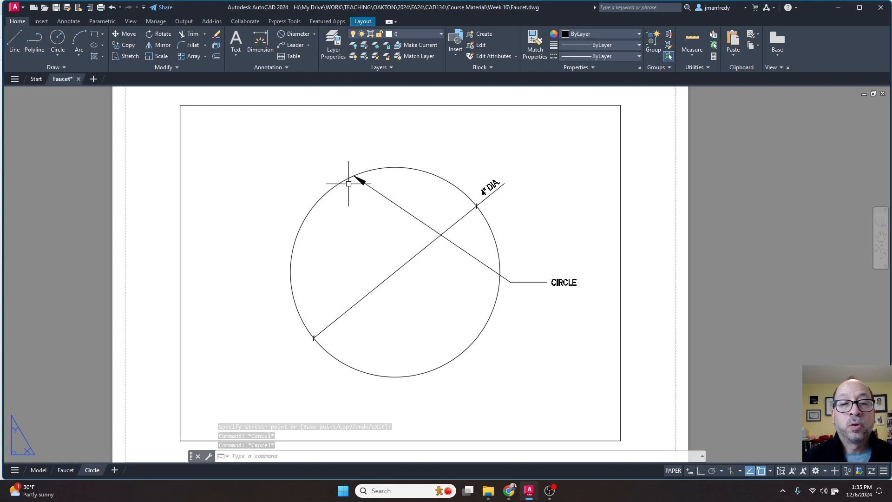
# Move the CIRCLE leader's bend back inside the circle and stretch its landing out past the circle's right edge.
pyautogui.click(467, 253)
pyautogui.click(511, 282)
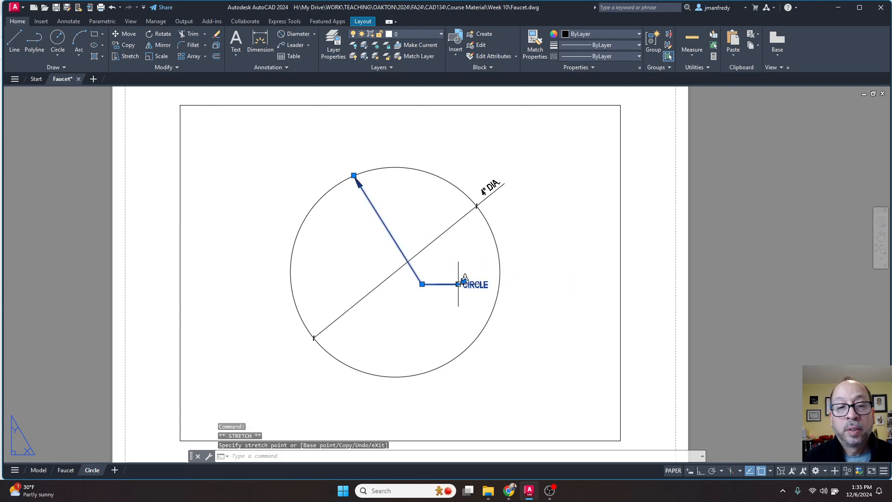
pyautogui.click(458, 283)
pyautogui.click(512, 283)
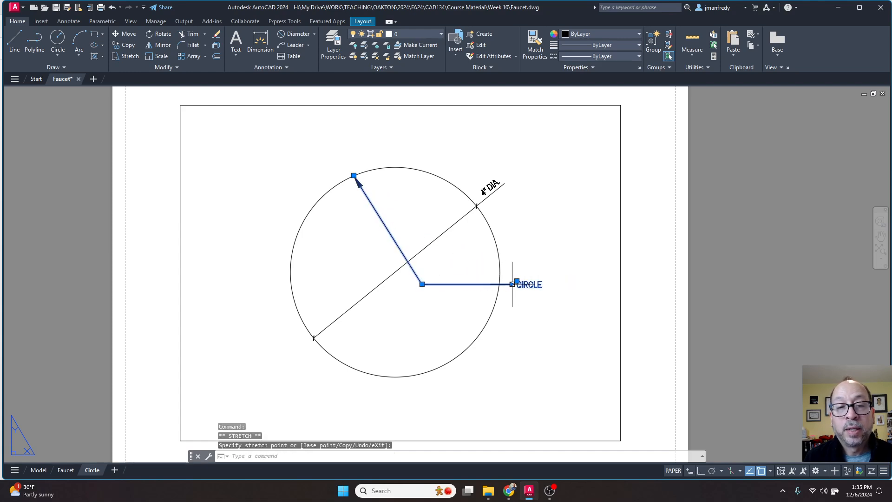
pyautogui.click(513, 318)
pyautogui.press('Escape')
pyautogui.press('Escape')
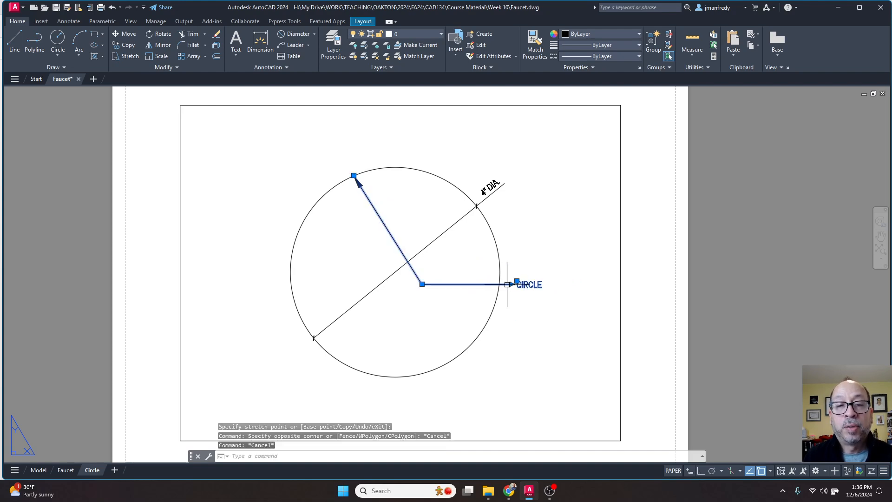
# Shift the CIRCLE label text and its landing slightly farther right, then deselect the multileader.
pyautogui.click(516, 282)
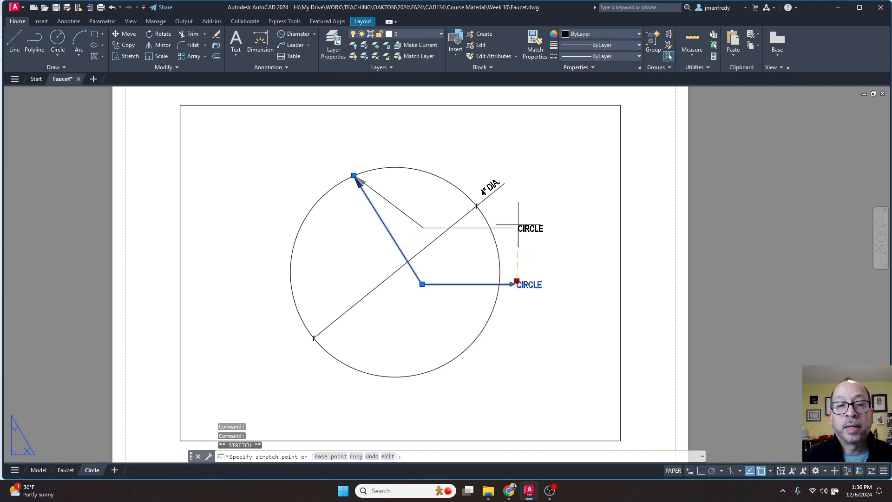
pyautogui.click(526, 279)
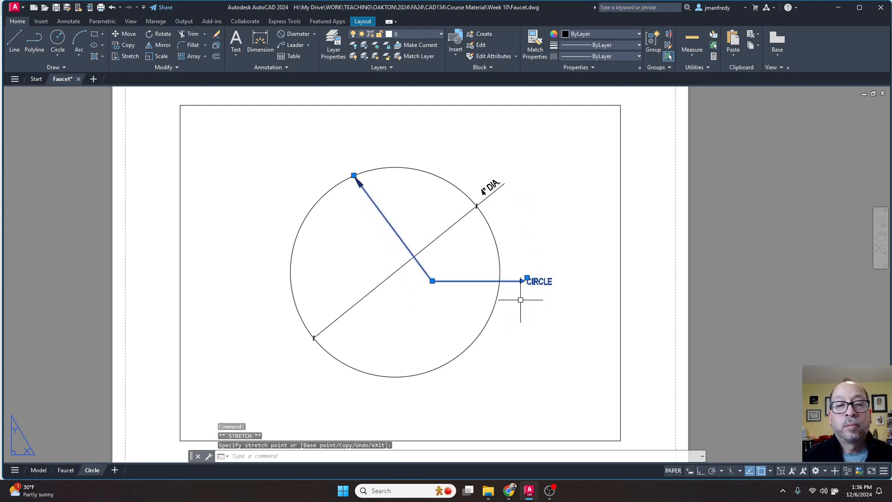
pyautogui.press('Escape')
pyautogui.press('Escape')
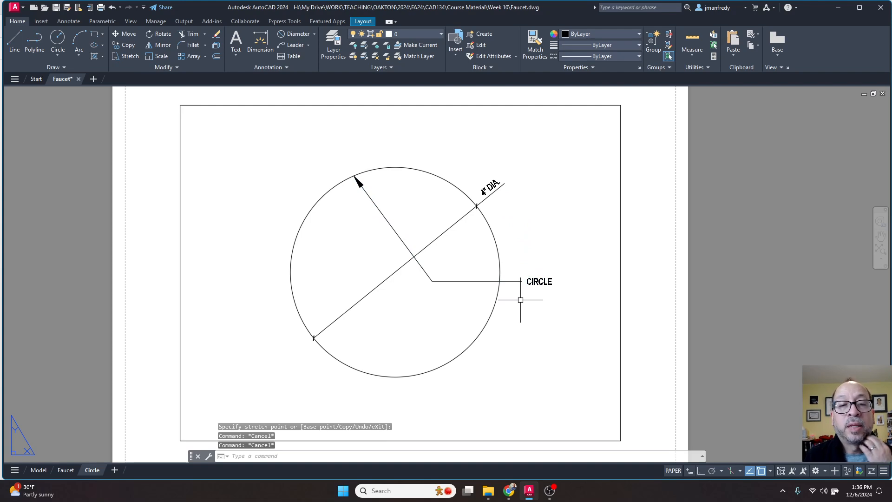
# Add a second leader line to the CIRCLE label, with its arrowhead lower on the circle's upper-left edge.
pyautogui.click(479, 281)
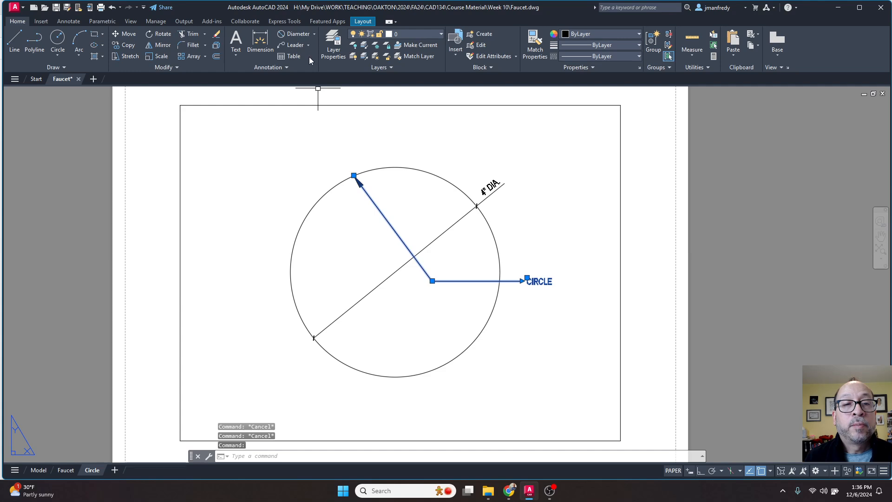
pyautogui.click(308, 45)
pyautogui.click(307, 80)
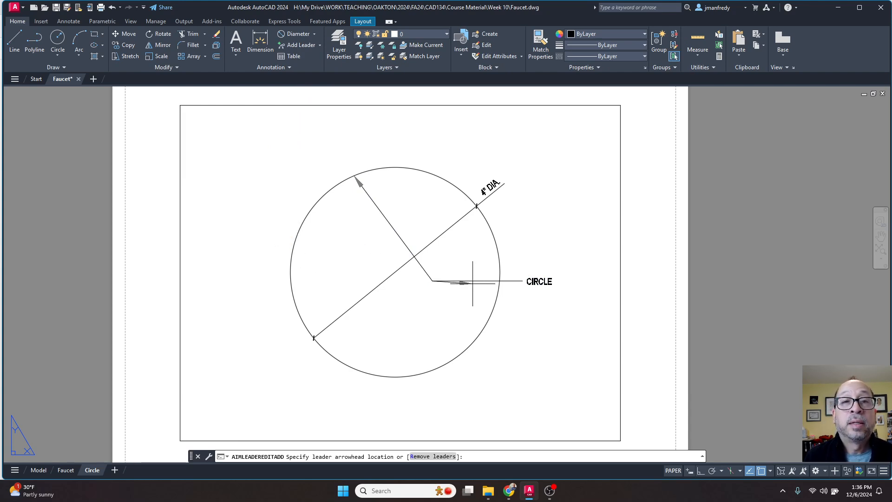
pyautogui.click(303, 224)
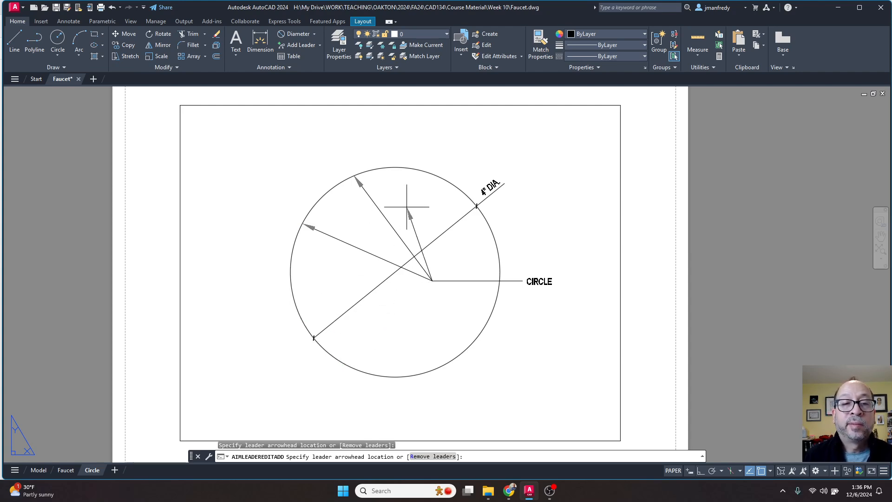
pyautogui.press('Escape')
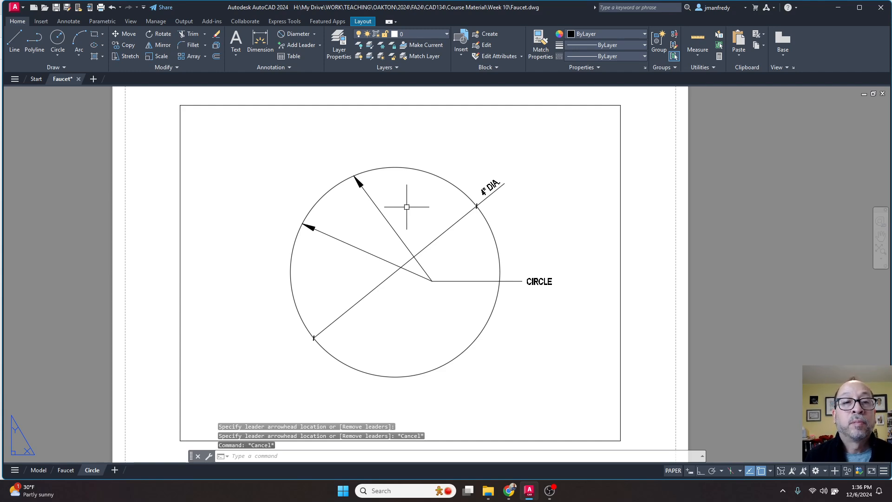
# Remove the added lower leader line from the CIRCLE multileader.
pyautogui.click(320, 45)
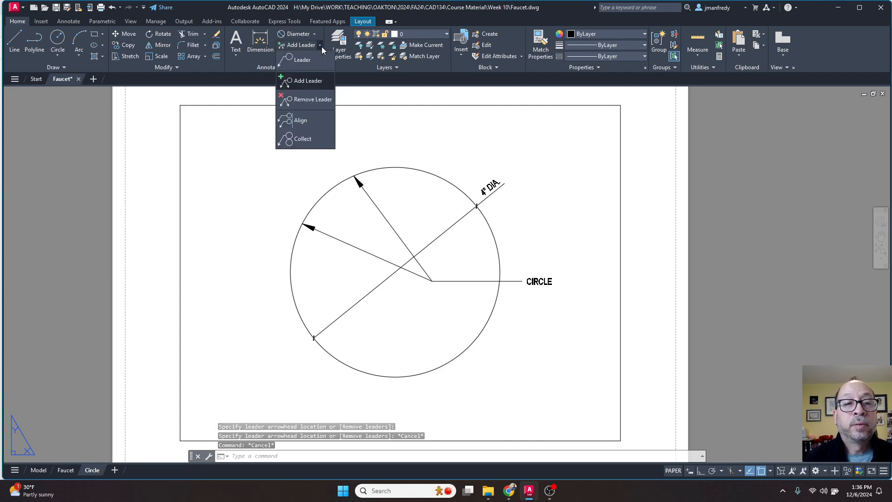
pyautogui.click(306, 99)
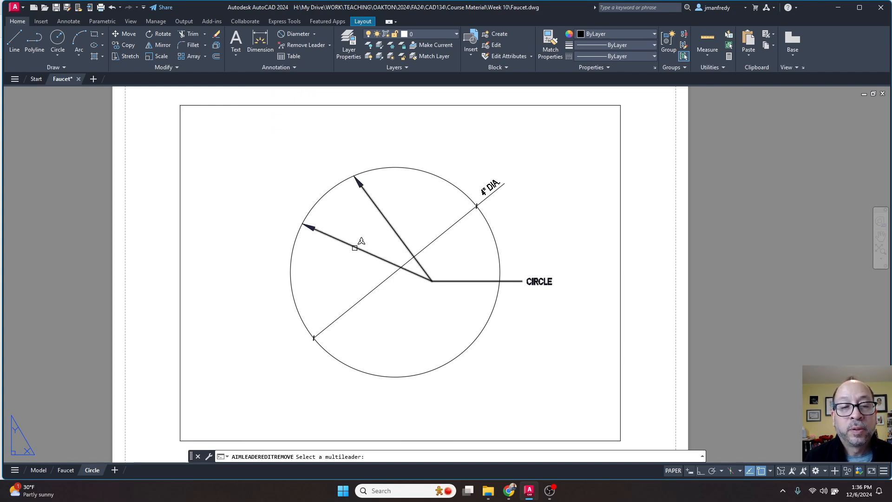
pyautogui.click(355, 247)
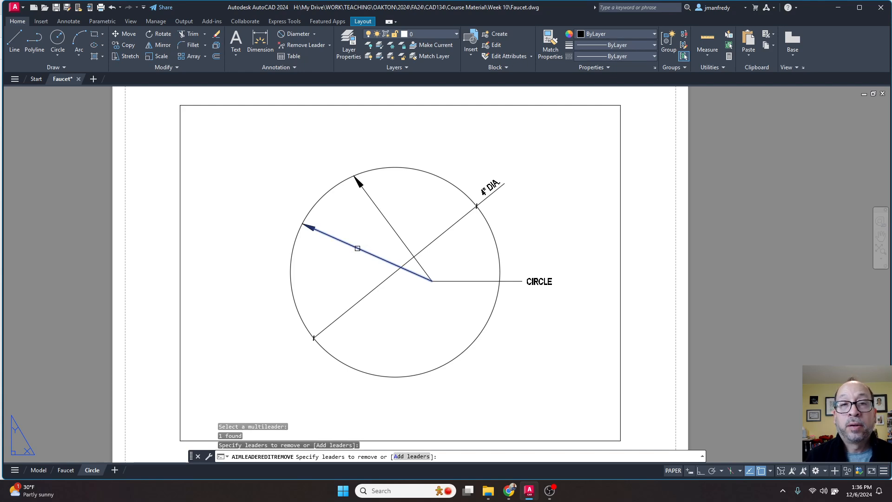
pyautogui.click(357, 247)
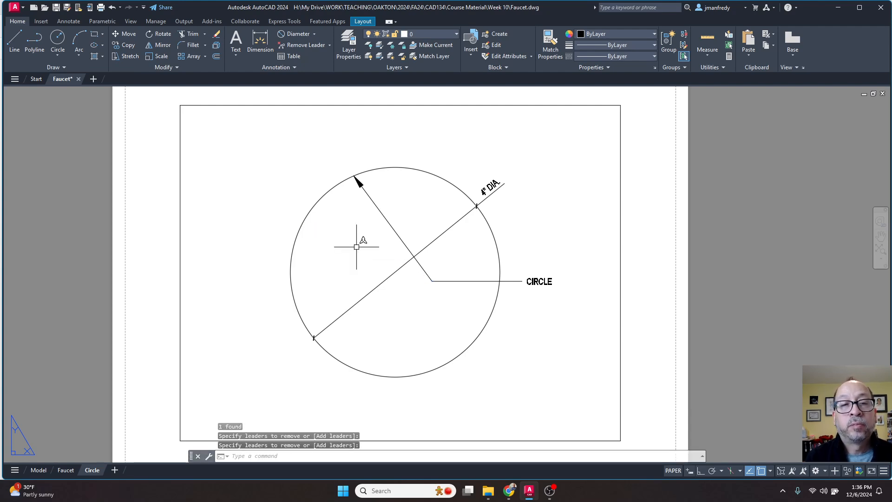
pyautogui.click(330, 45)
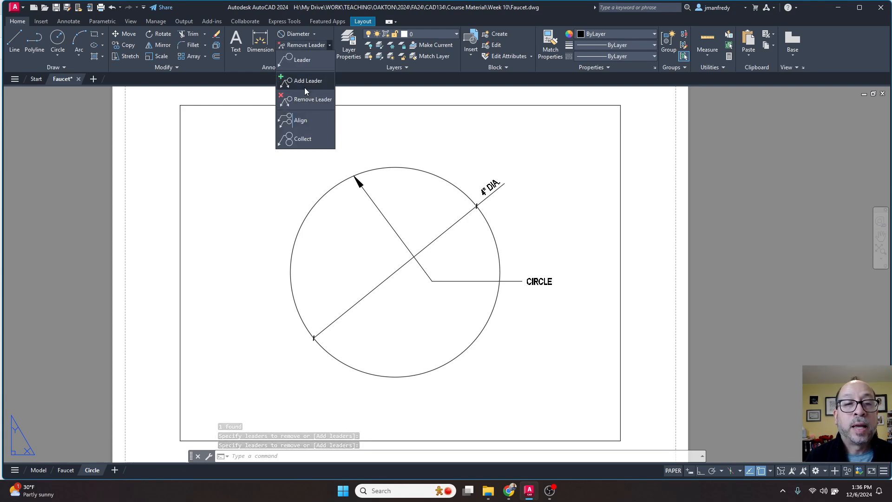
pyautogui.click(361, 76)
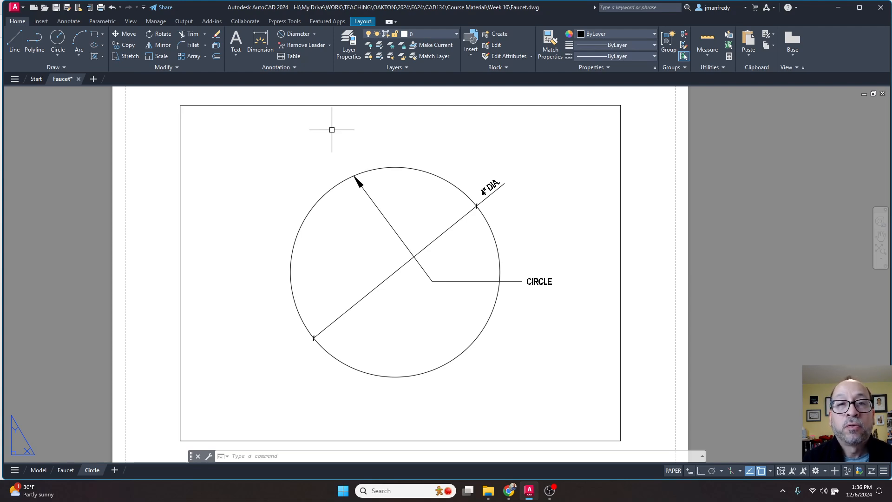
# Turn the Endpoint, Midpoint and Perpendicular running object snaps back on and turn Nearest off.
pyautogui.click(770, 472)
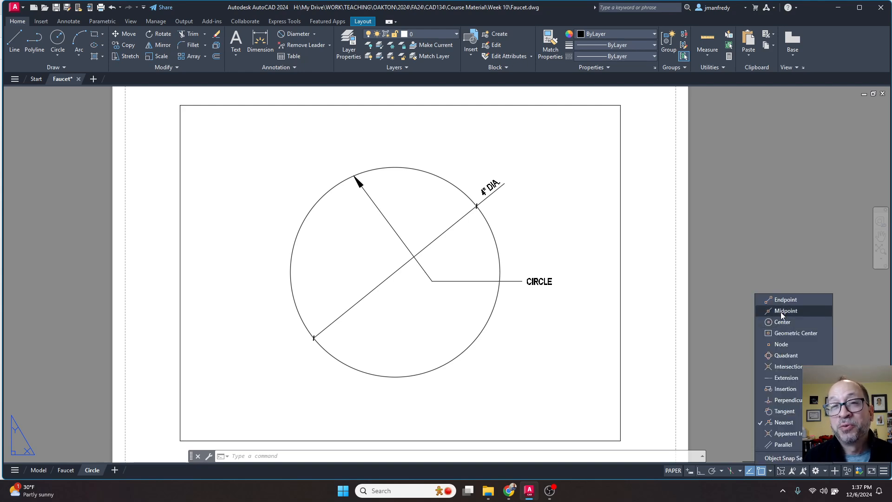
pyautogui.click(759, 301)
pyautogui.click(759, 311)
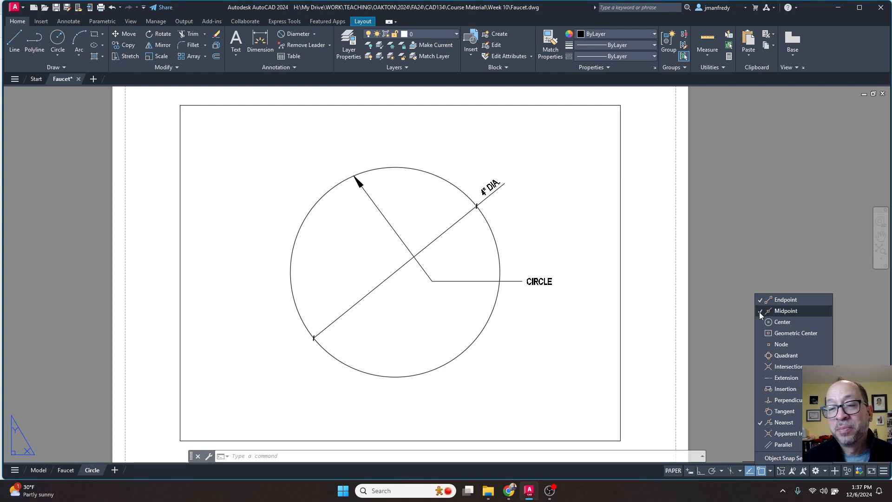
pyautogui.click(760, 401)
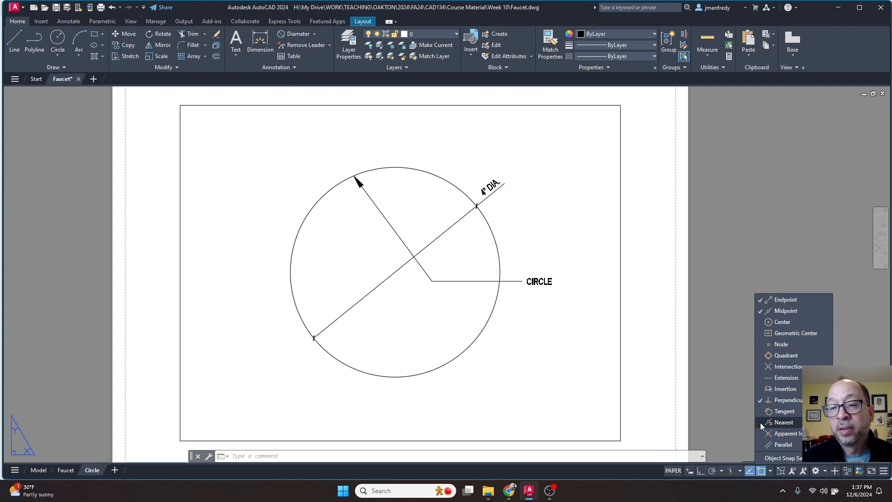
pyautogui.click(723, 291)
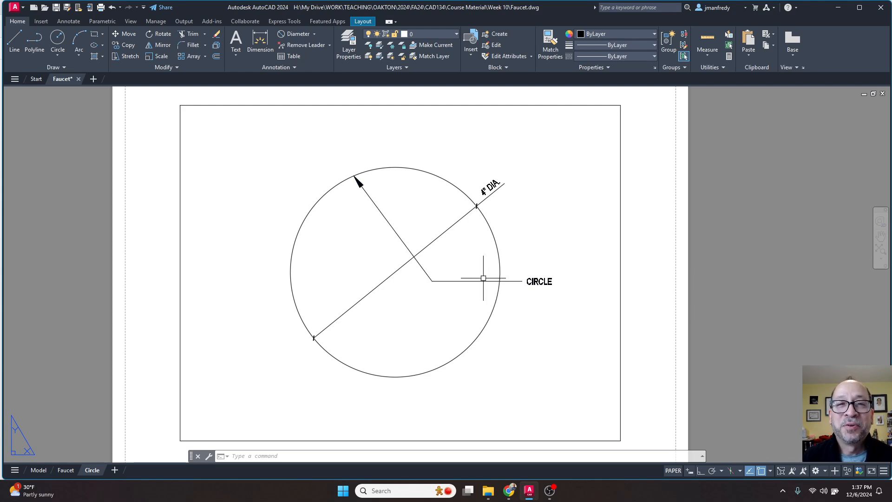